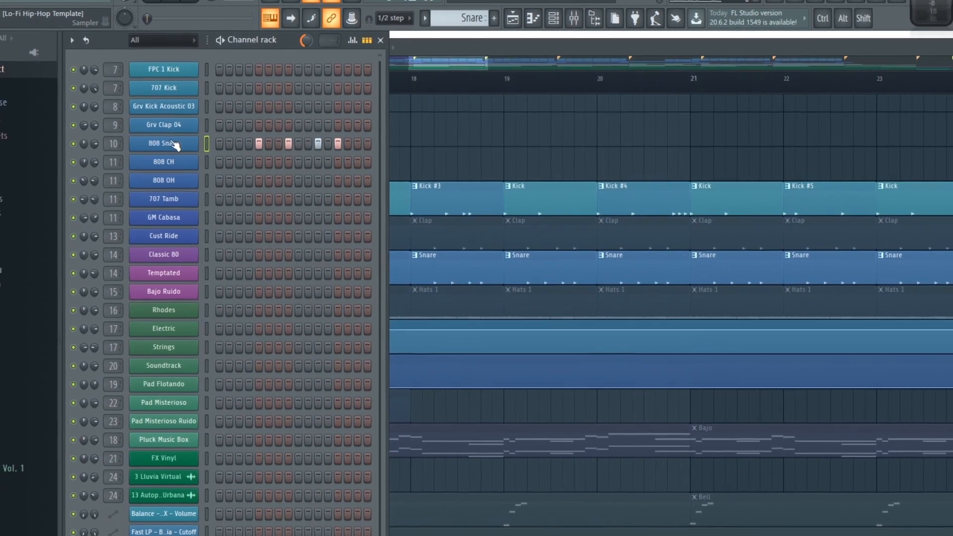
Step: Inspect the 808 Snare note velocities in the piano roll and the Bus Bateria track in the mixer
right_click(175, 144)
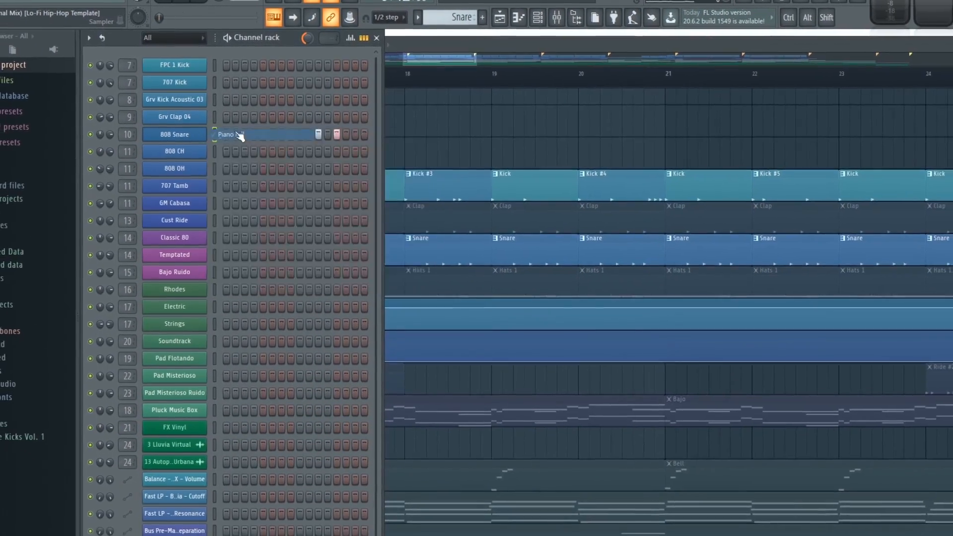
left_click(248, 144)
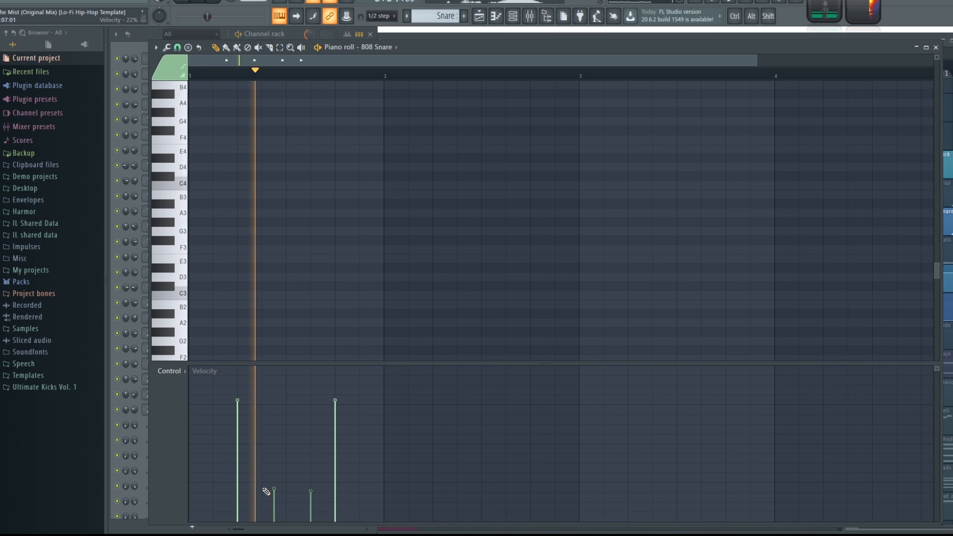
key("F9")
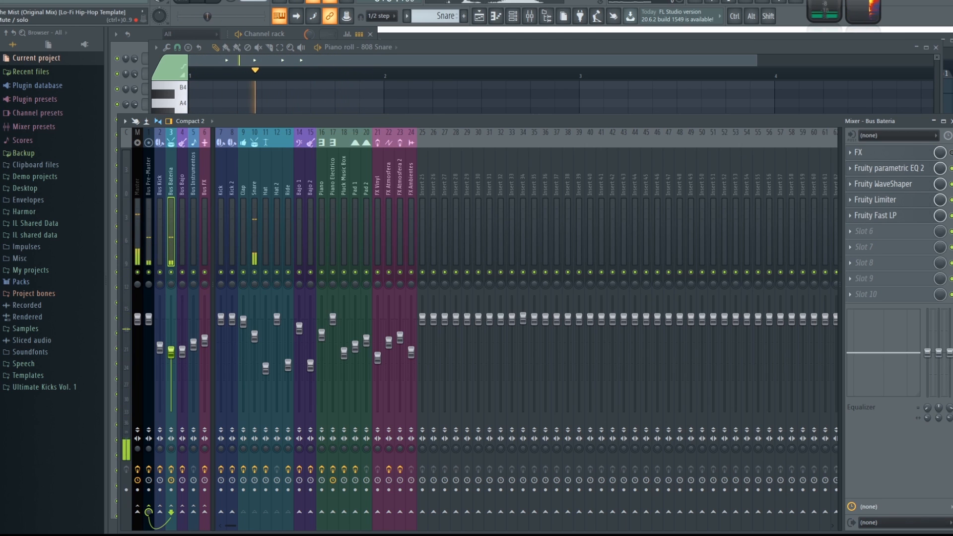
left_click(936, 49)
left_click(895, 42)
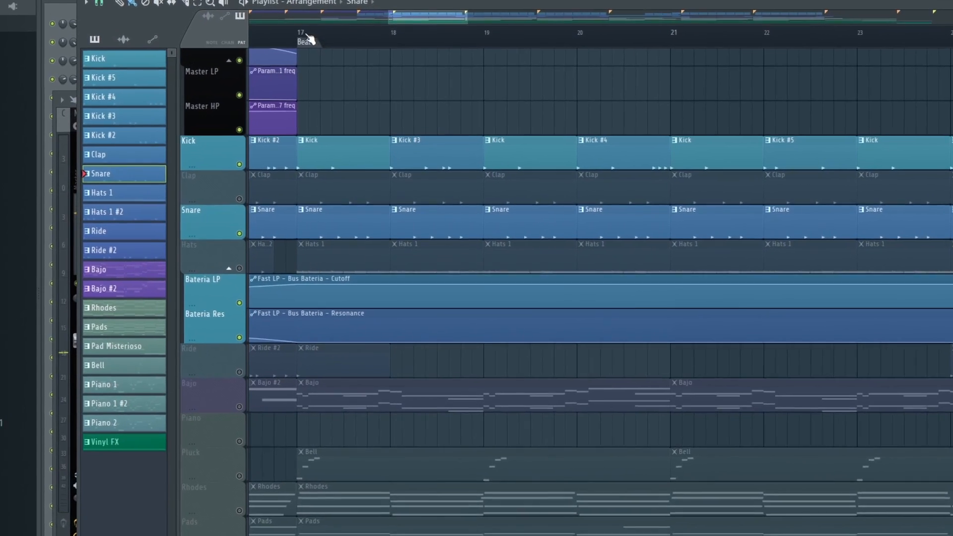
Step: Play the arrangement from the Beat 1 marker at bar 17 to audition the snare and clap layers
left_click(325, 71)
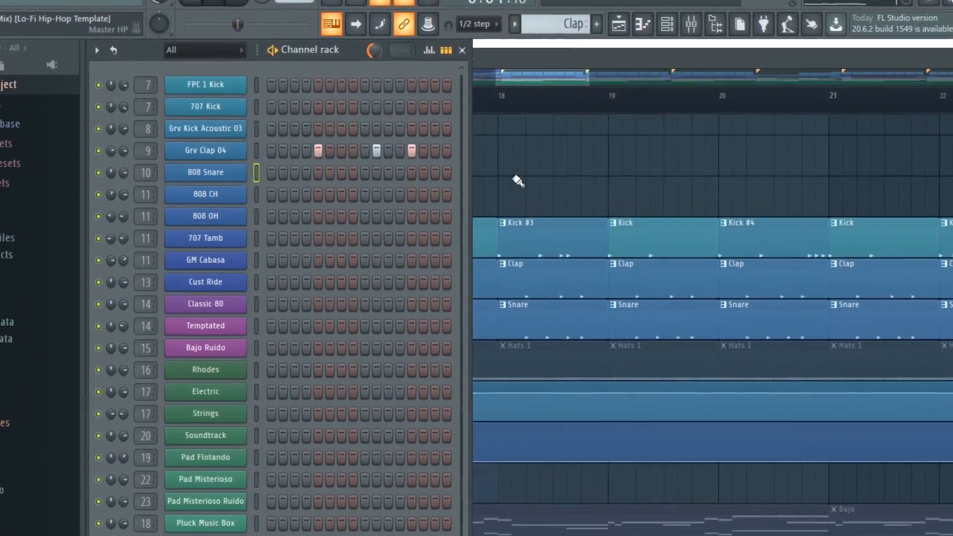
right_click(460, 159)
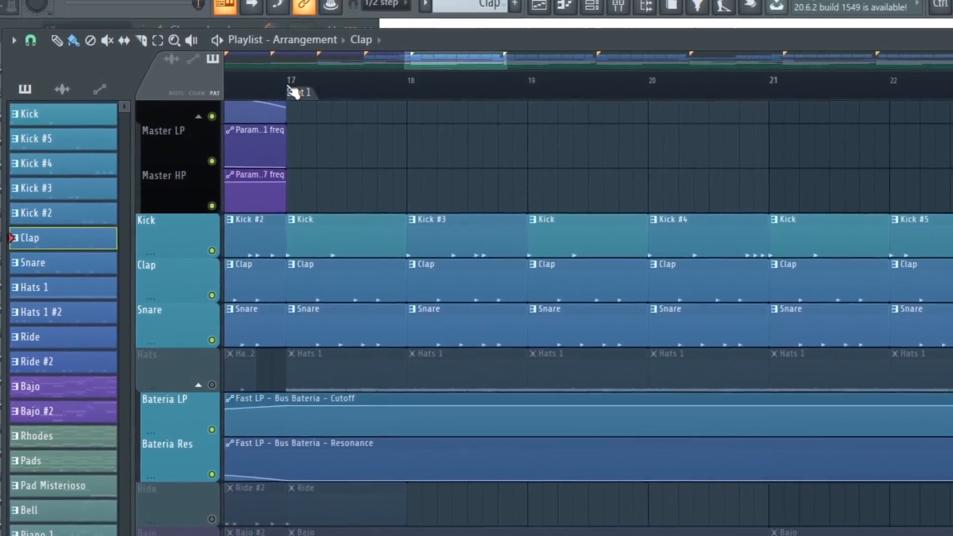
left_click(332, 109)
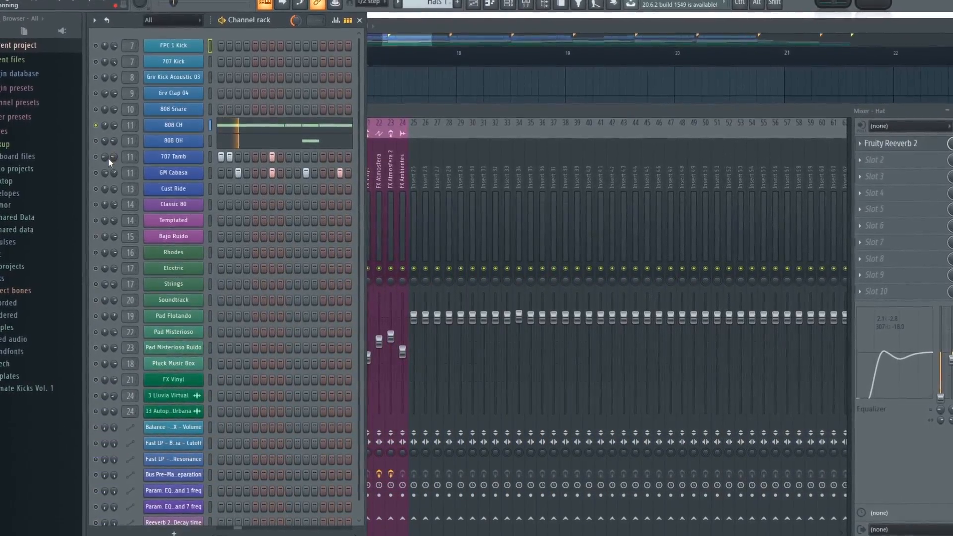
Step: Inspect the 808 CH note velocities and the Hat mixer track, and audition the hats from the Beat 1 marker
left_click(236, 117)
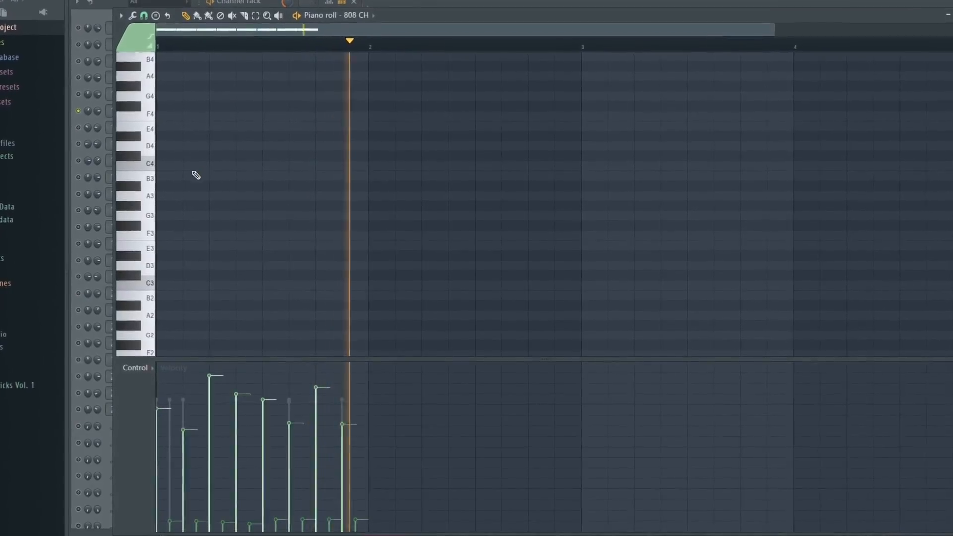
scroll(188, 182, "up", 5)
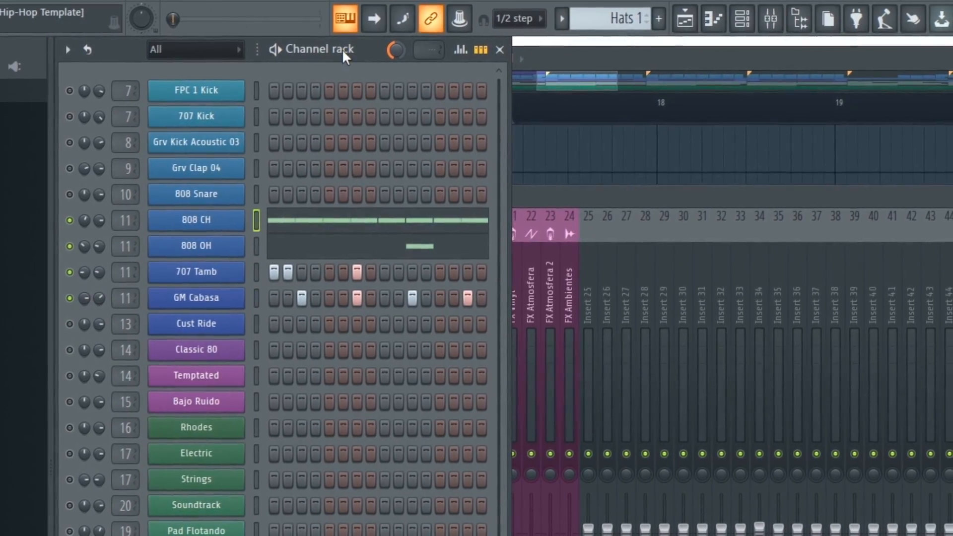
left_click(573, 209)
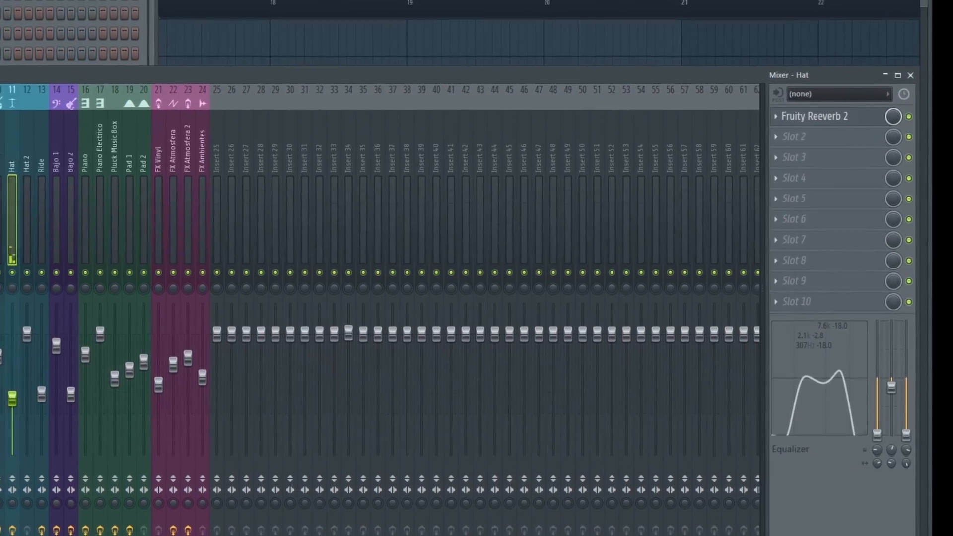
left_click(385, 3)
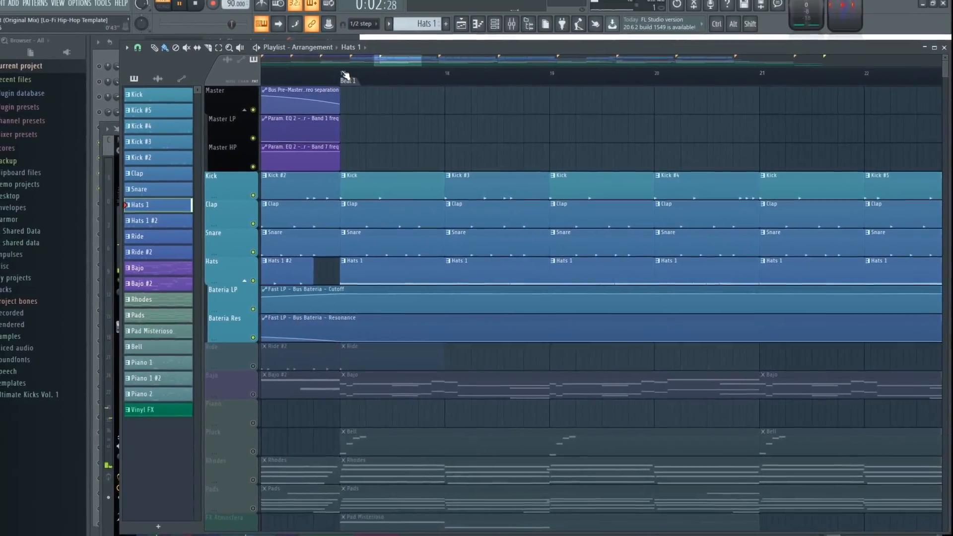
left_click(359, 78)
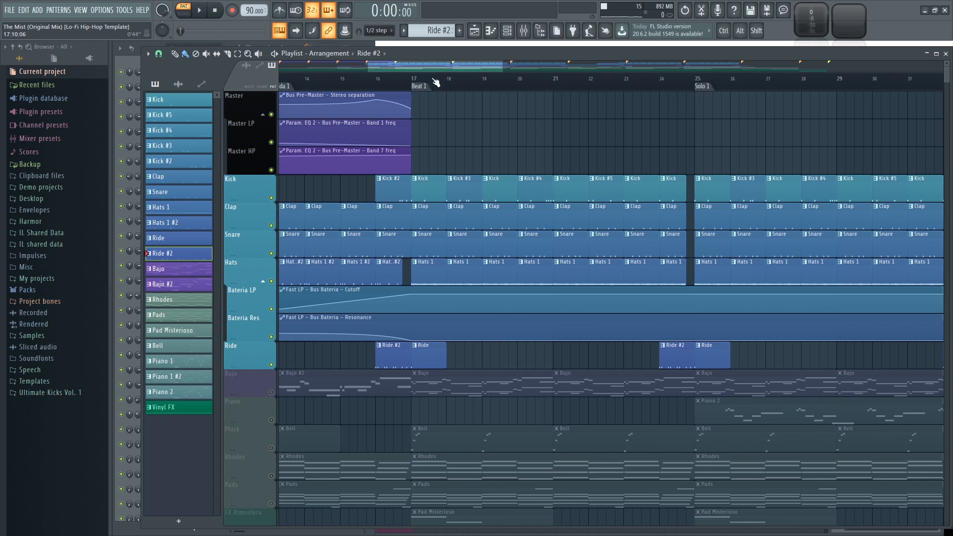
Step: Select the Ride pattern and play the arrangement from bar 16 to audition the ride layer
left_click(433, 356)
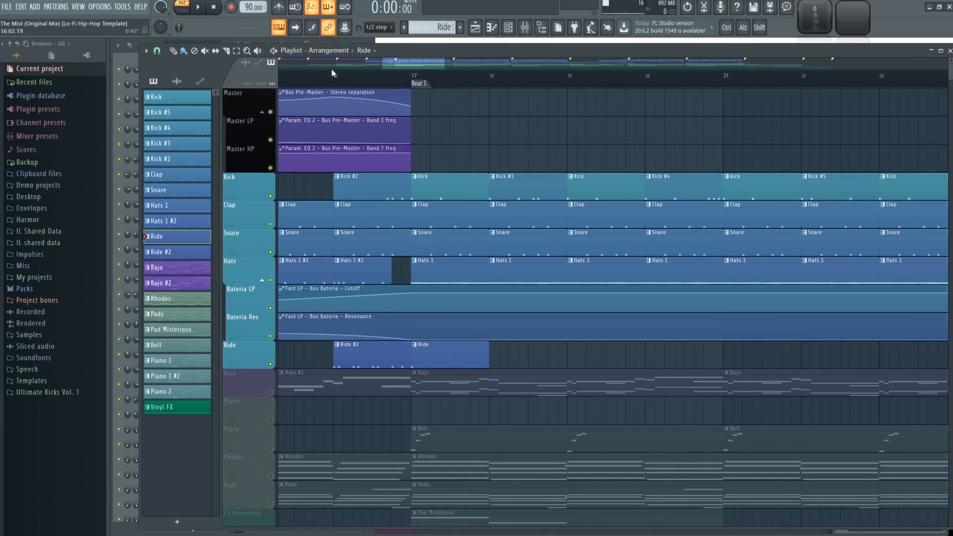
left_click(333, 78)
key("space")
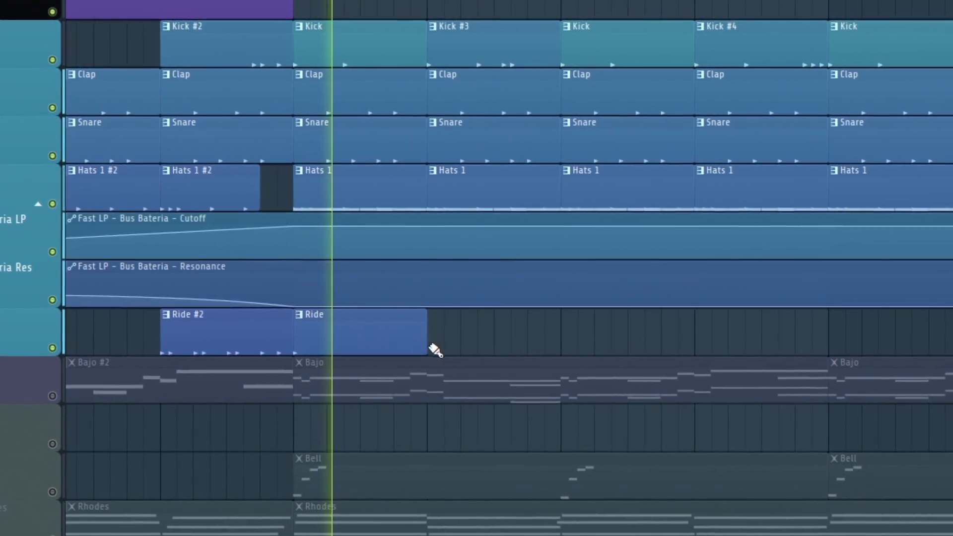
scroll(480, 341, "down", 2)
left_click_drag(570, 338, 467, 334)
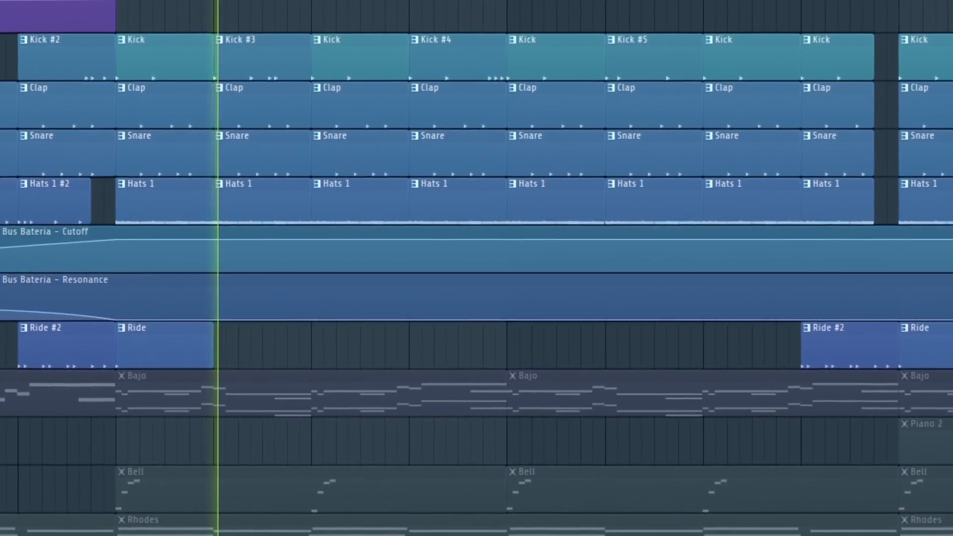
key("space")
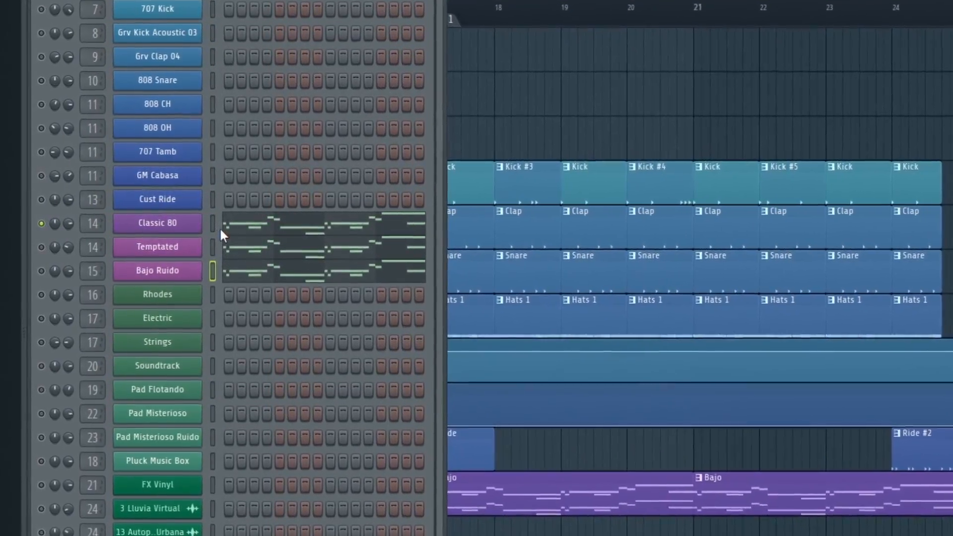
Step: Audition the Classic 80, Temptated and Bajo Ruido bass channels soloed one at a time, and reenable all channels
key("space")
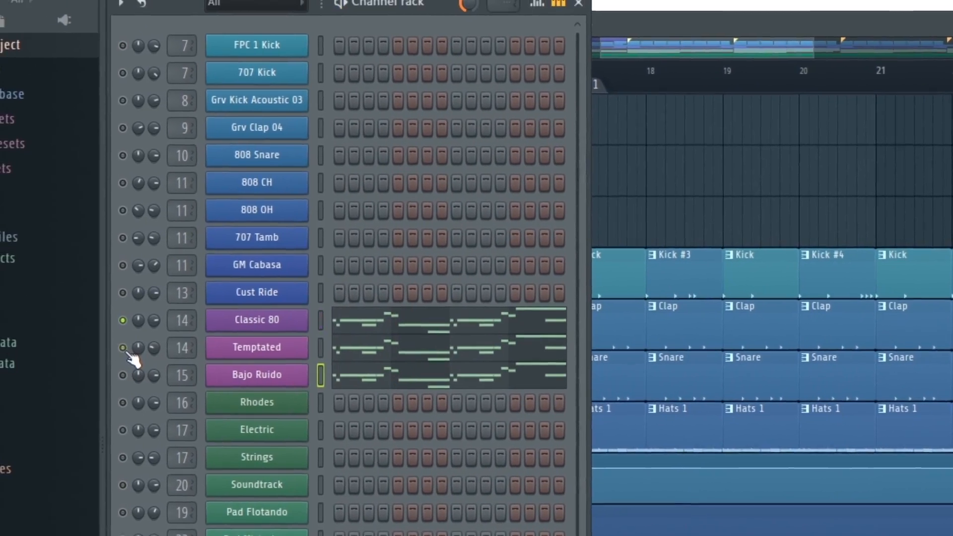
right_click(123, 348)
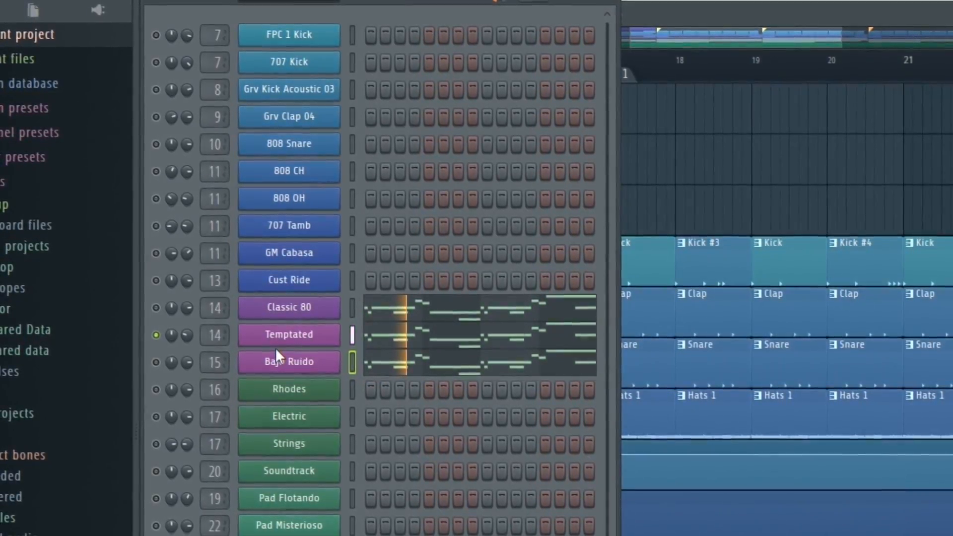
right_click(158, 359)
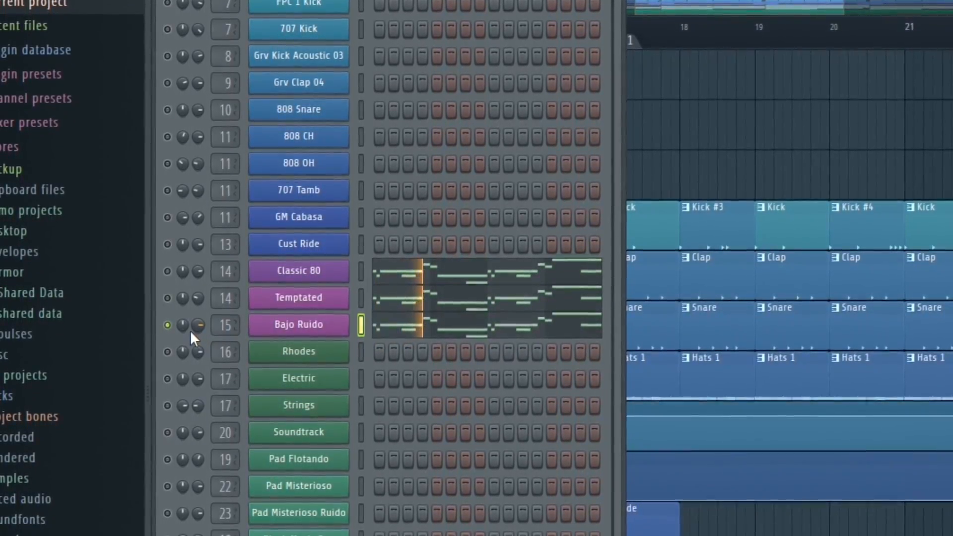
right_click(167, 296)
right_click(166, 295)
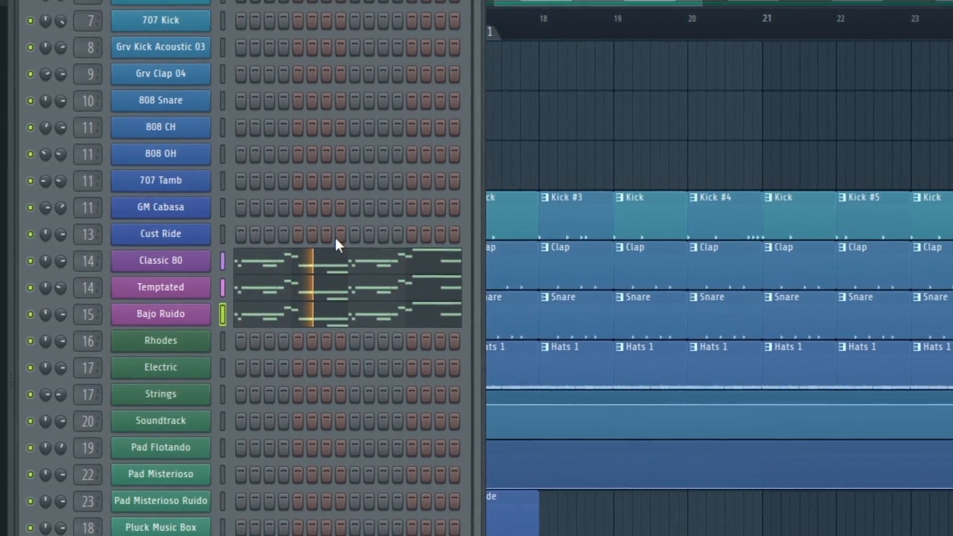
Step: Play the arrangement from the Beat 1 marker to hear the bass together with the drums
key("F9")
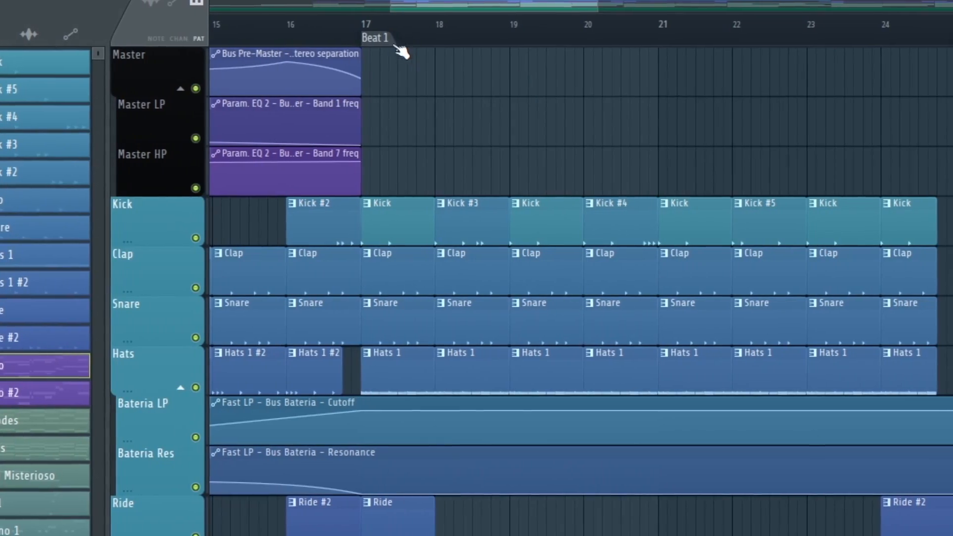
left_click(363, 25)
left_click_drag(545, 111, 493, 144)
key("space")
key("F9")
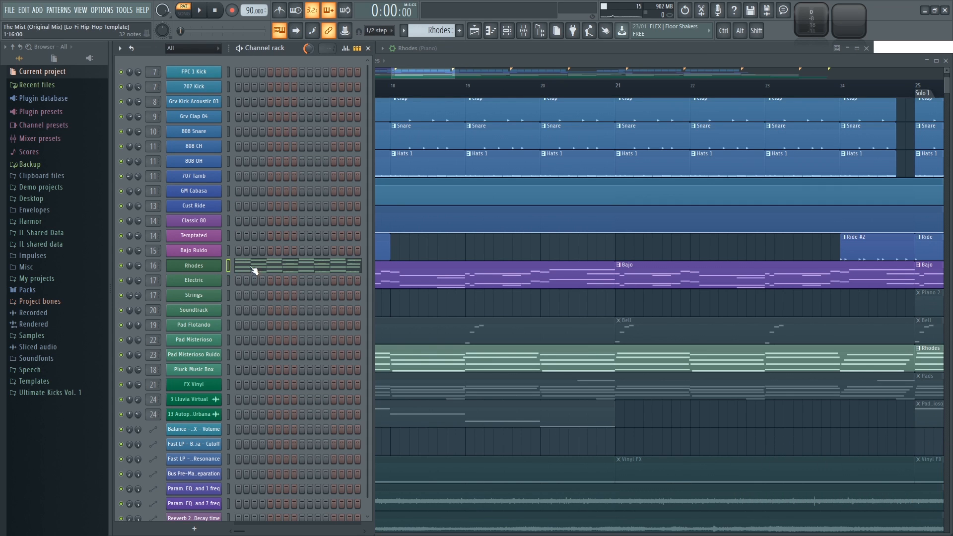
Step: Examine the notes, timing and velocities of the Rhodes chords in the piano roll through bar 8
left_click(254, 271)
scroll(205, 121, "up", 3)
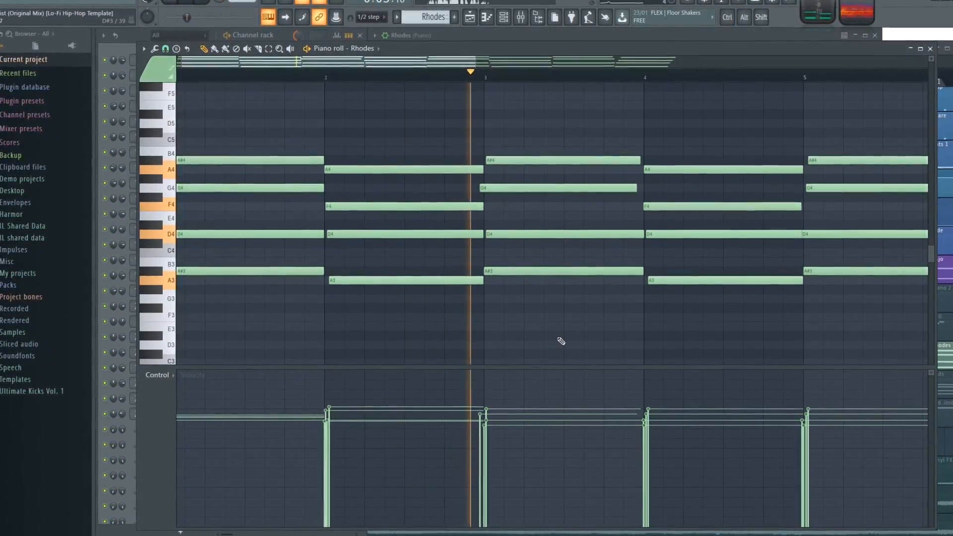
left_click_drag(650, 327, 525, 329)
scroll(525, 329, "up", 1)
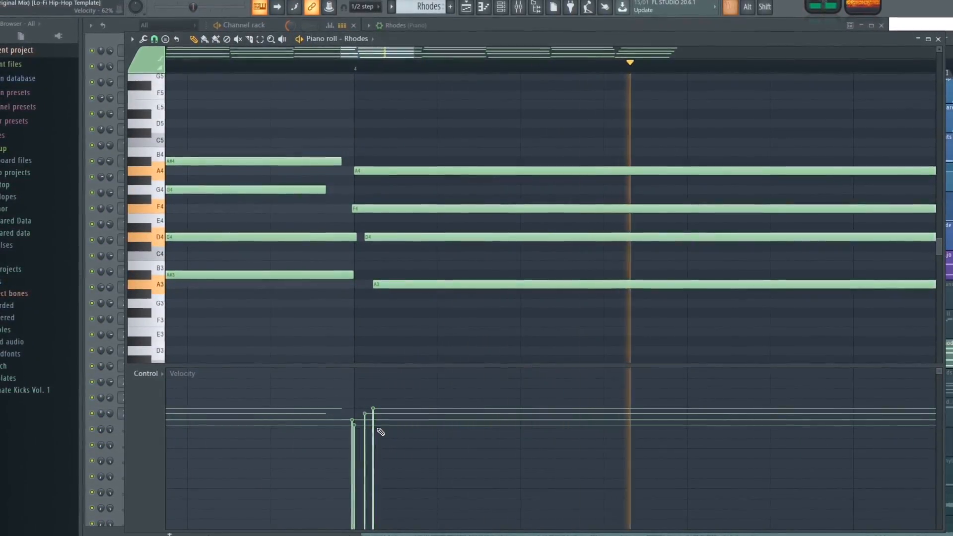
scroll(525, 315, "up", 1)
scroll(393, 206, "up", 2)
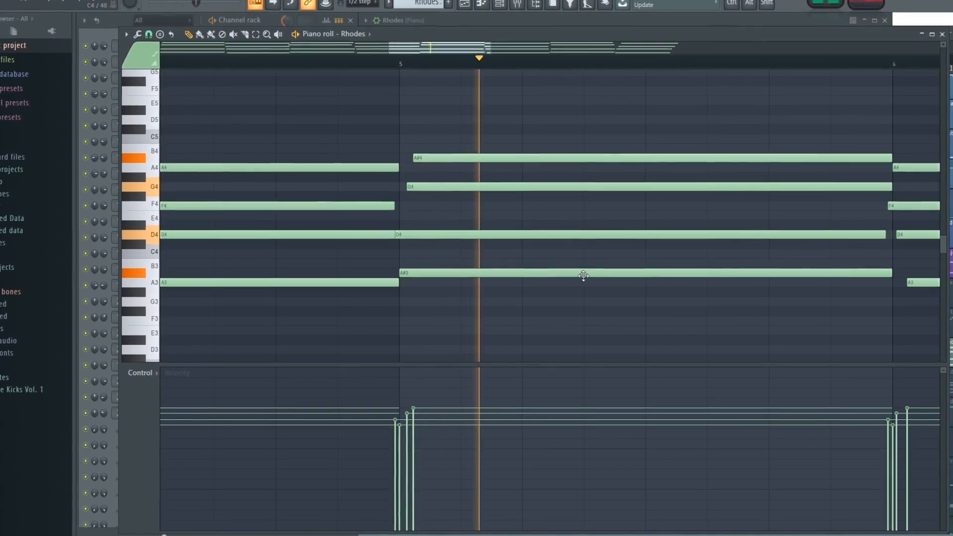
scroll(769, 320, "down", 1)
left_click_drag(785, 344, 462, 358)
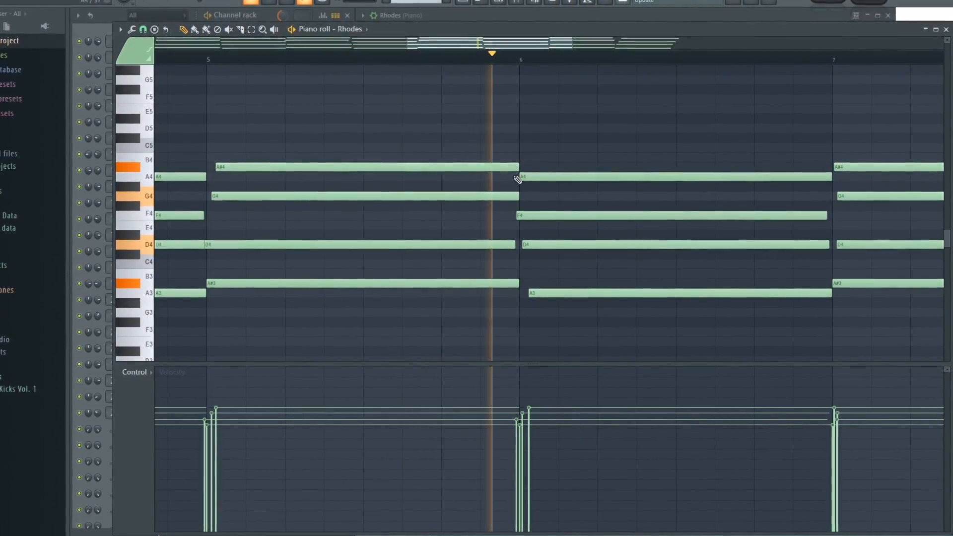
scroll(837, 343, "down", 1)
left_click_drag(846, 347, 461, 344)
scroll(484, 315, "up", 1)
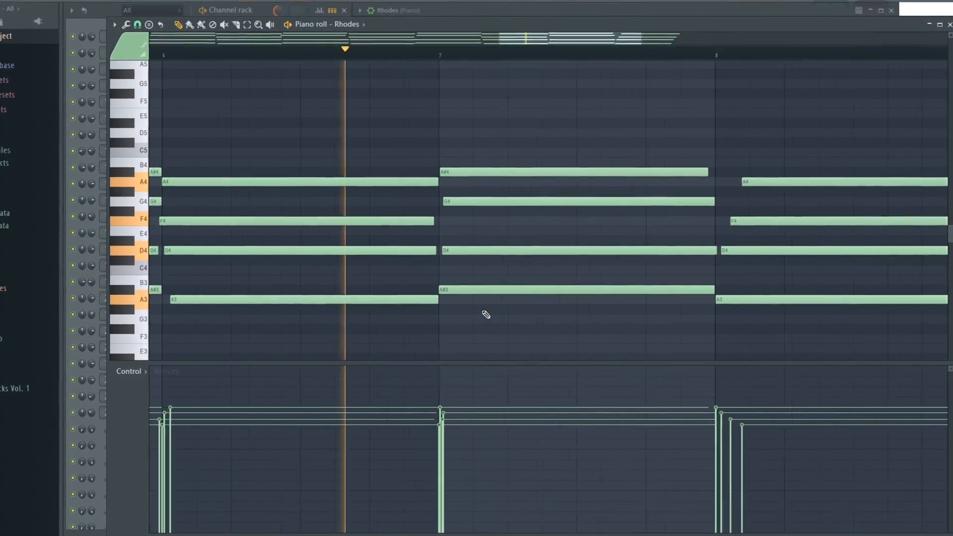
left_click_drag(897, 355, 520, 357)
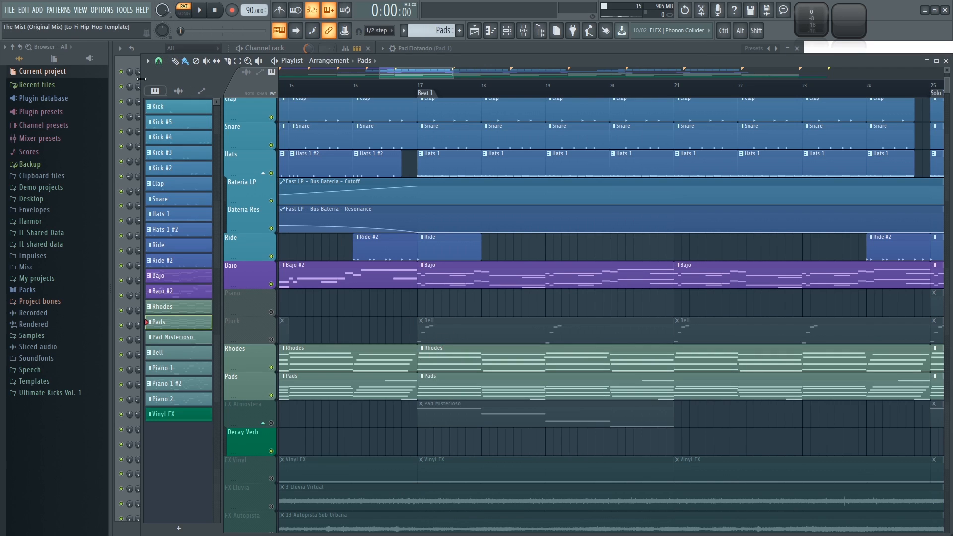
Step: Open the Soundtrack pad's Sytrus instrument and audition the channel soloed in the Pads pattern
left_click(150, 46)
scroll(252, 166, "down", 1)
left_click(196, 296)
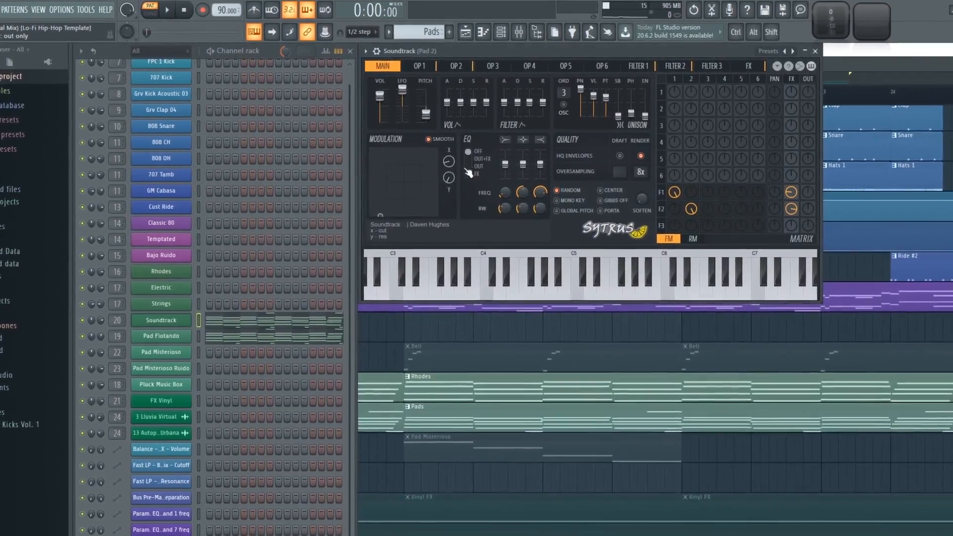
key("space")
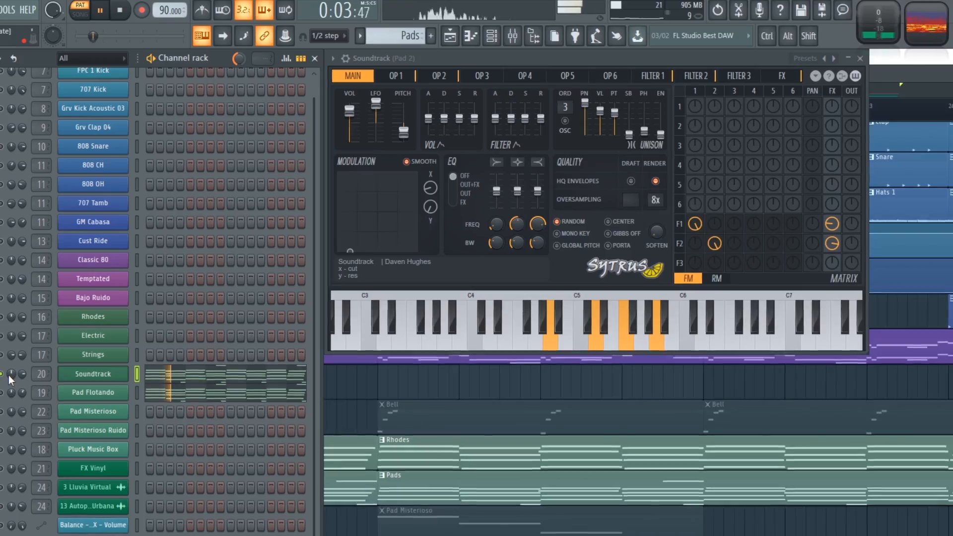
key("space")
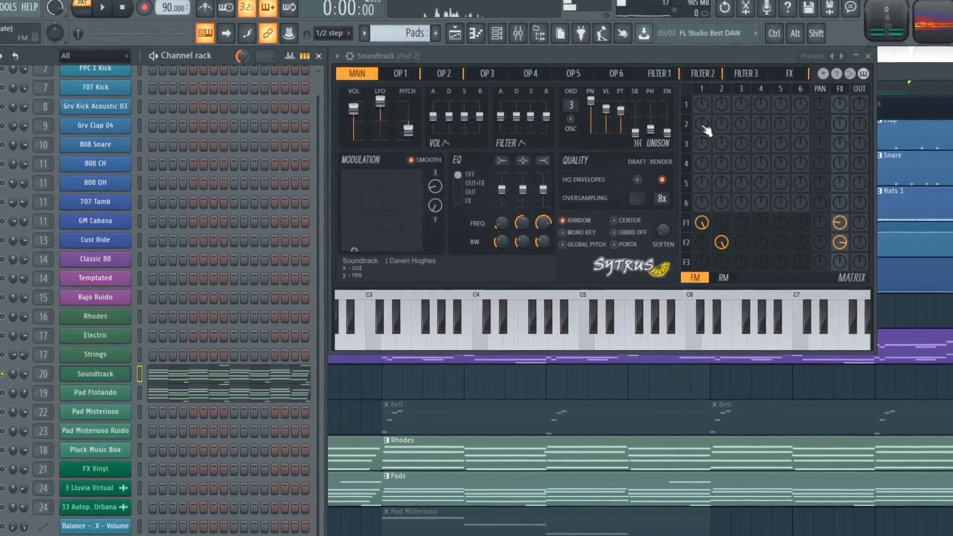
Step: Open the Pad Flotando channel's Sytrus instrument and browse its presets to the X Olbaid pads
key("space")
left_click(100, 392)
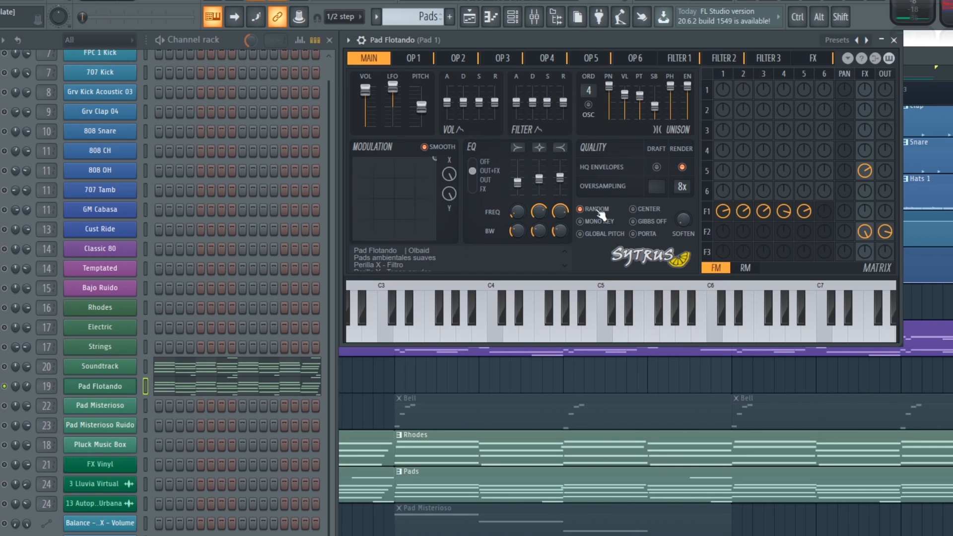
left_click(857, 42)
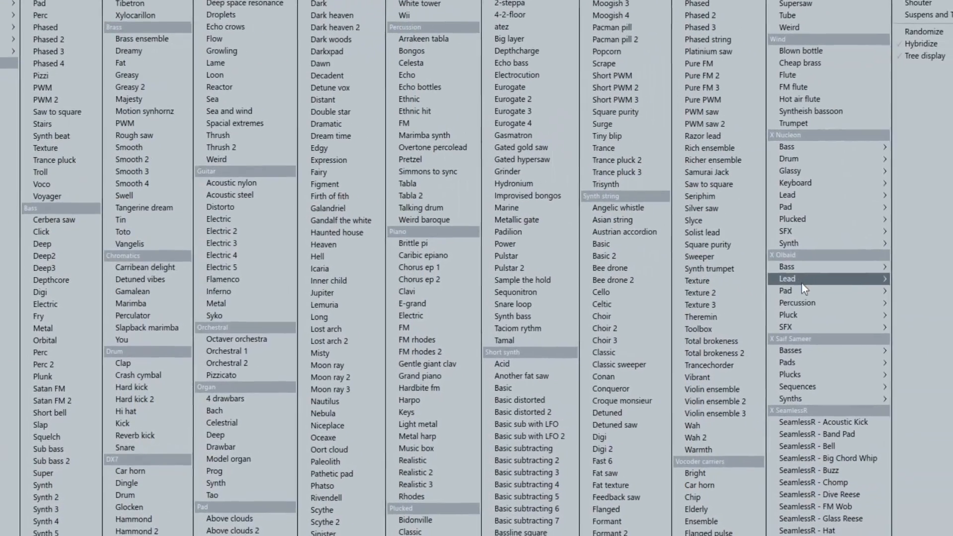
mouse_move(908, 325)
left_click(920, 345)
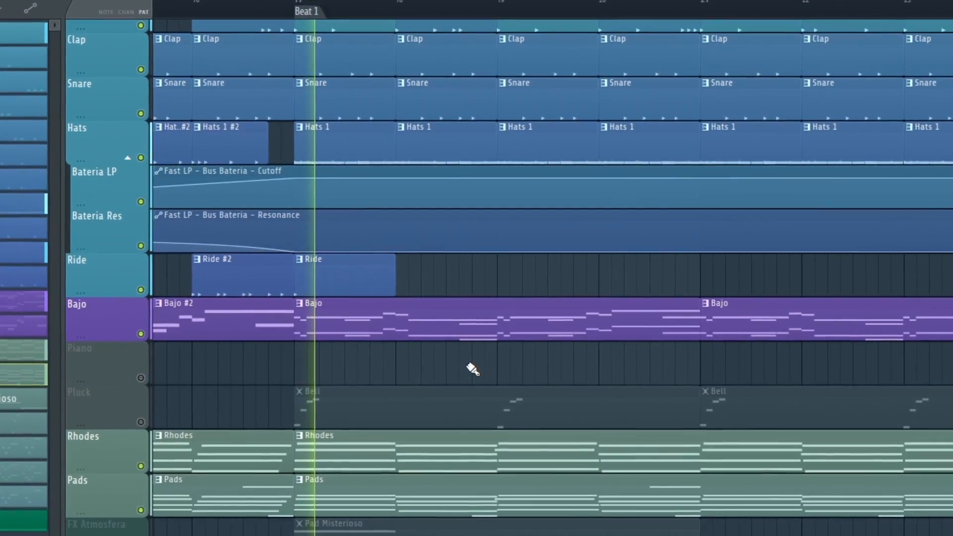
Step: Follow the arrangement playback from the Beat 1 marker with the Rhodes and Pads tracks included
scroll(468, 371, "down", 2)
left_click_drag(478, 370, 407, 385)
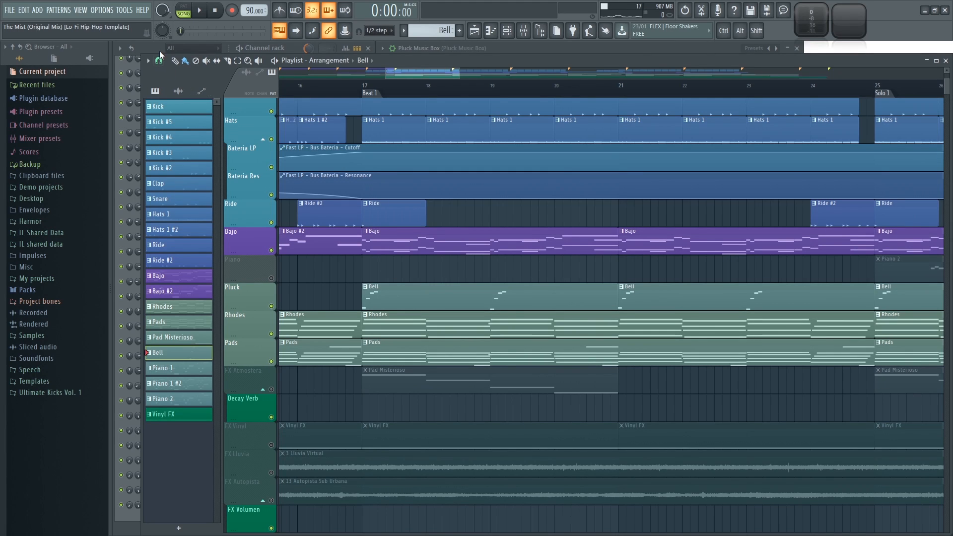
Step: Open the Pluck Music Box channel's Sytrus instrument, audition the Bell pattern and follow it in the arrangement from Beat 1
left_click(159, 51)
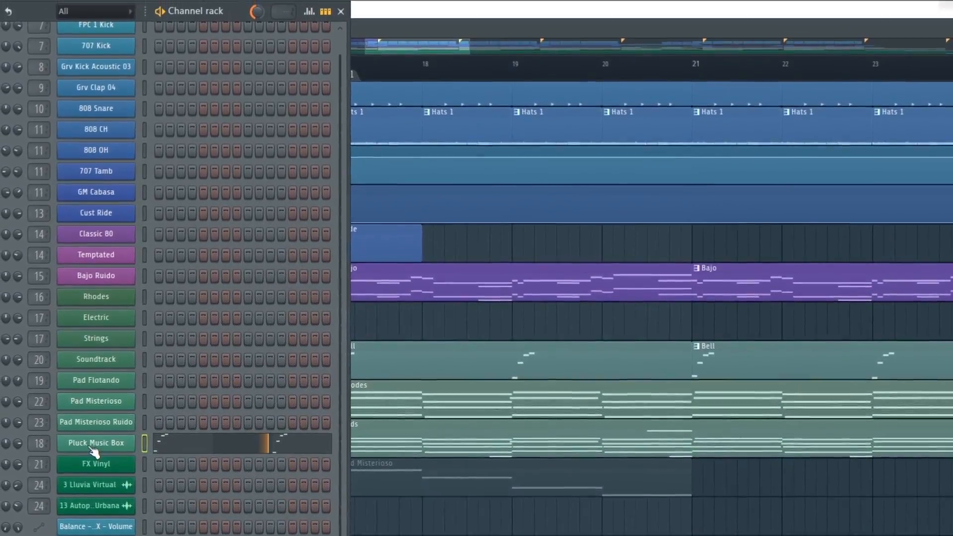
left_click(93, 448)
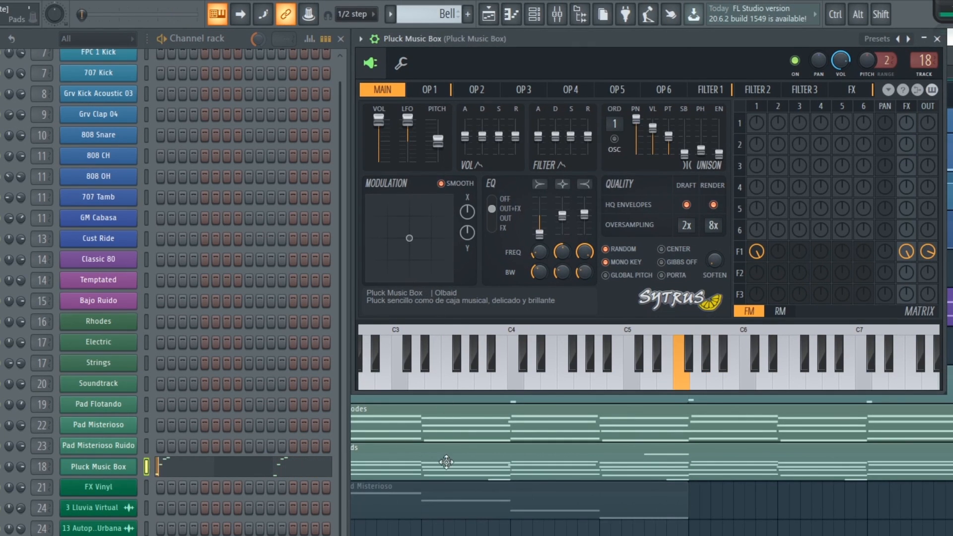
left_click(436, 530)
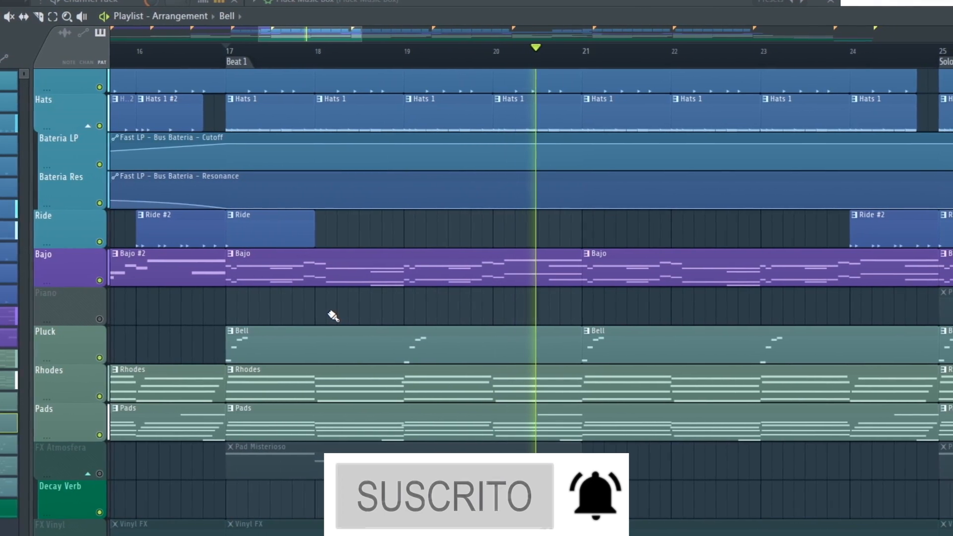
key("space")
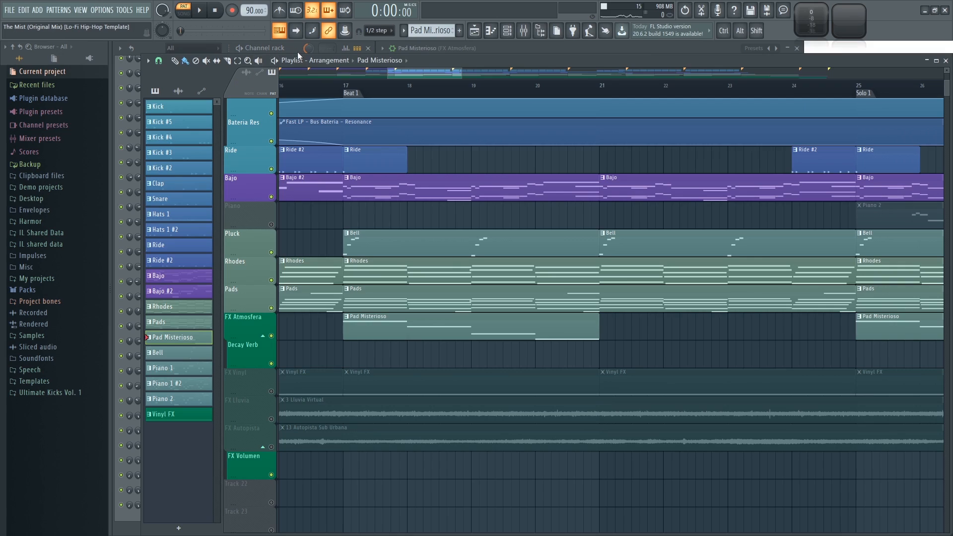
Step: Solo the Pad Misterioso channel and audition its part in the Pad Misterioso pattern
left_click(291, 46)
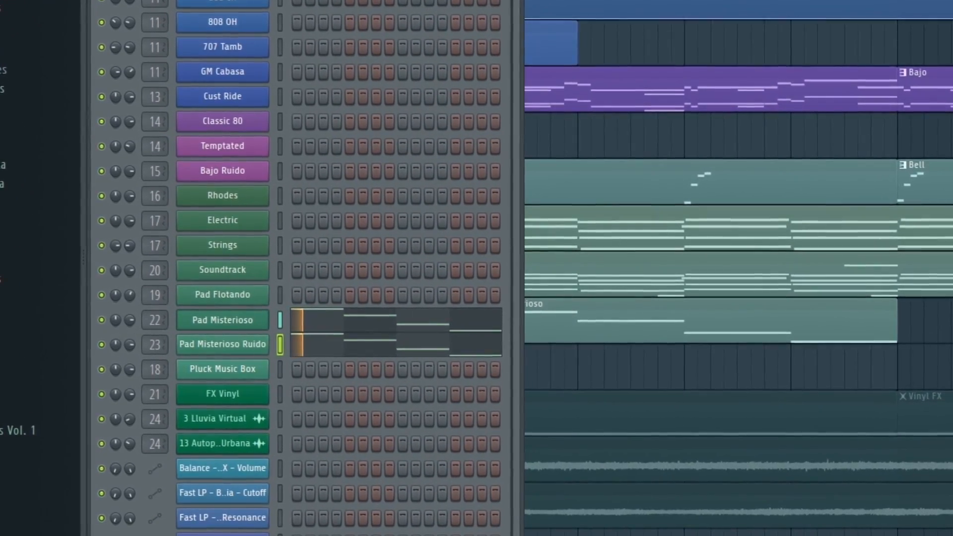
right_click(101, 319)
key("space")
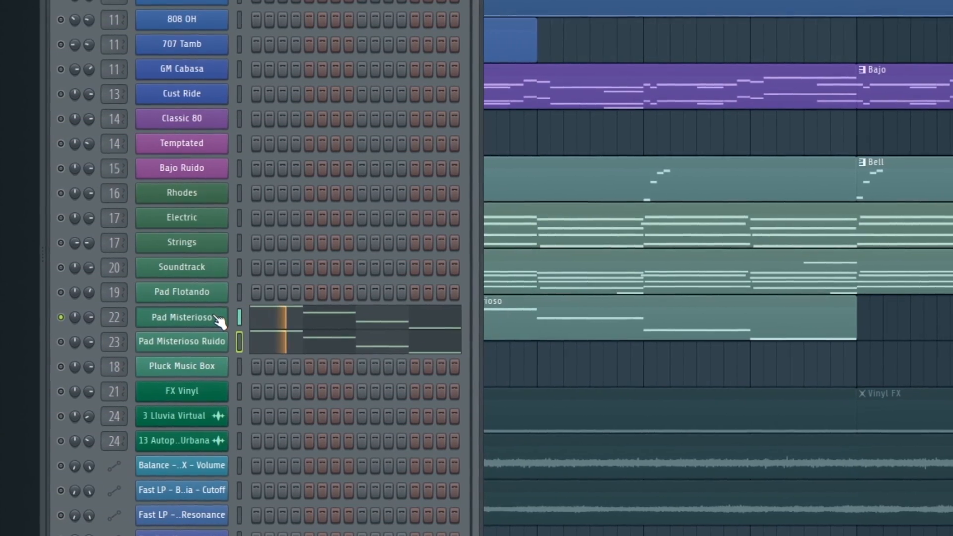
key("space")
Step: Solo the Pad Misterioso Ruido channel and audition its noise layer on its own
left_click(26, 345)
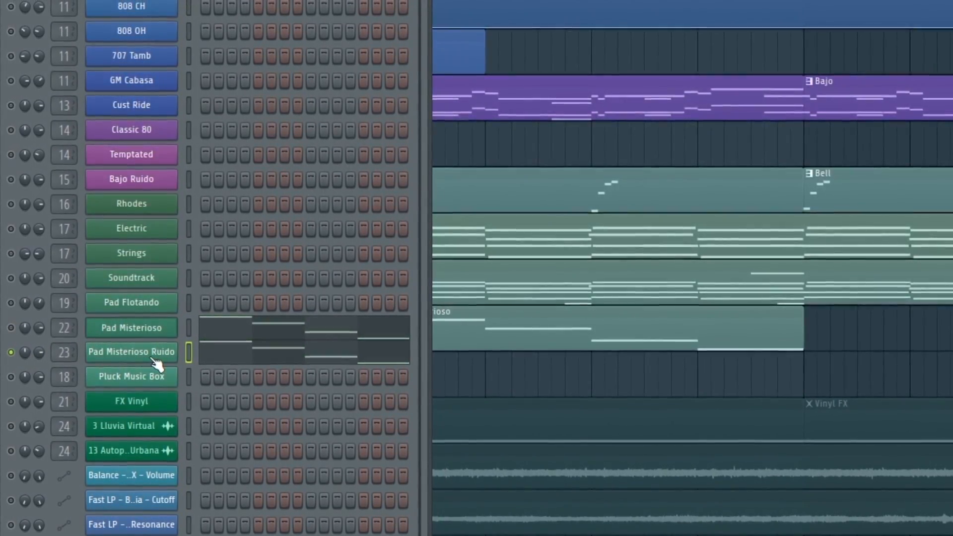
key("space")
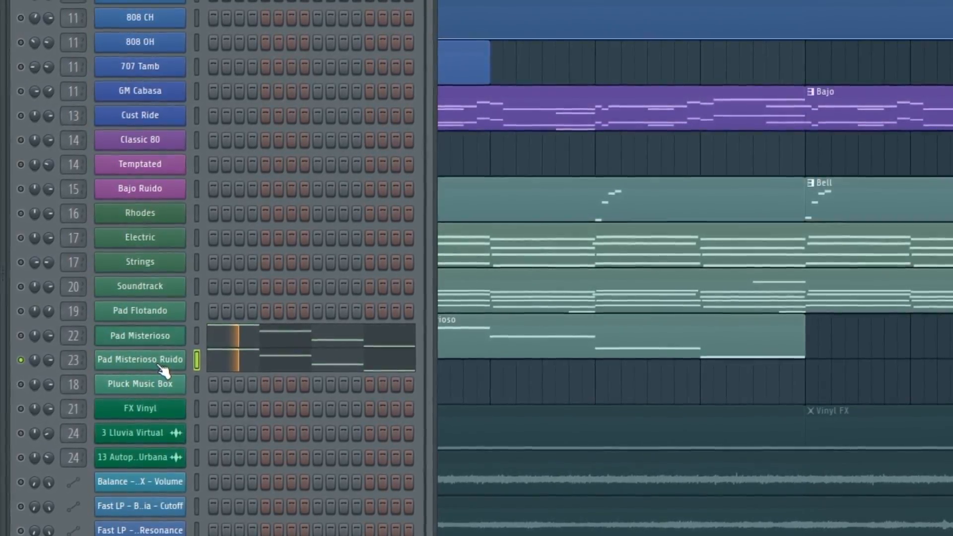
key("space")
Step: Turn off the channel solo, audition both Pad Misterioso layers together and return to the arrangement
right_click(30, 341)
right_click(30, 341)
key("space")
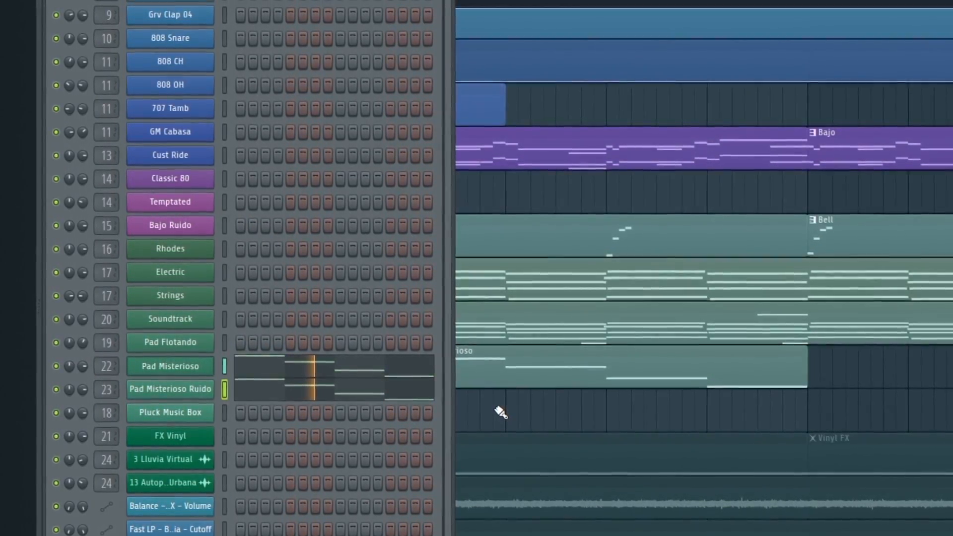
right_click(500, 409)
left_click(397, 3)
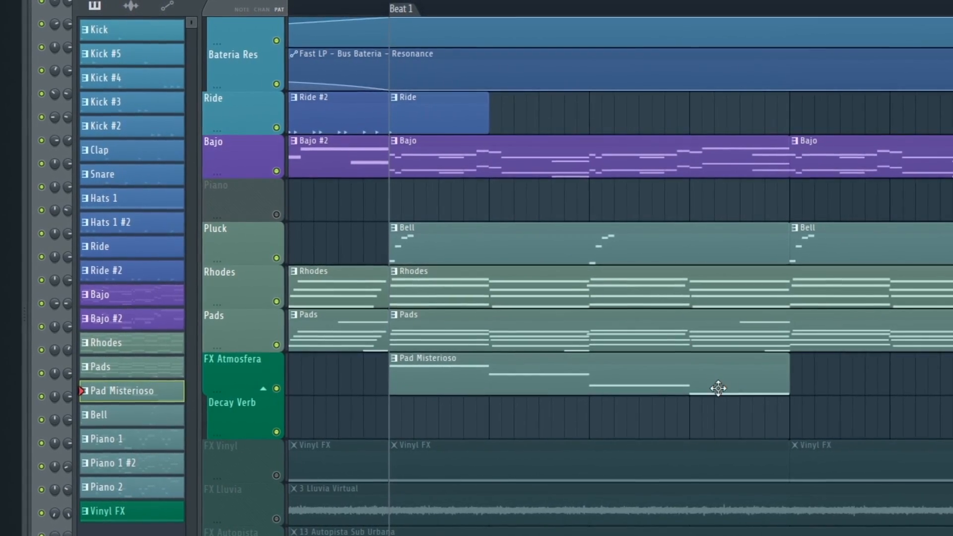
Step: Audition the FX Lluvia and FX Autopista ambience tracks separately in the arrangement
scroll(819, 394, "down", 2)
left_click_drag(864, 397, 766, 419)
key("space")
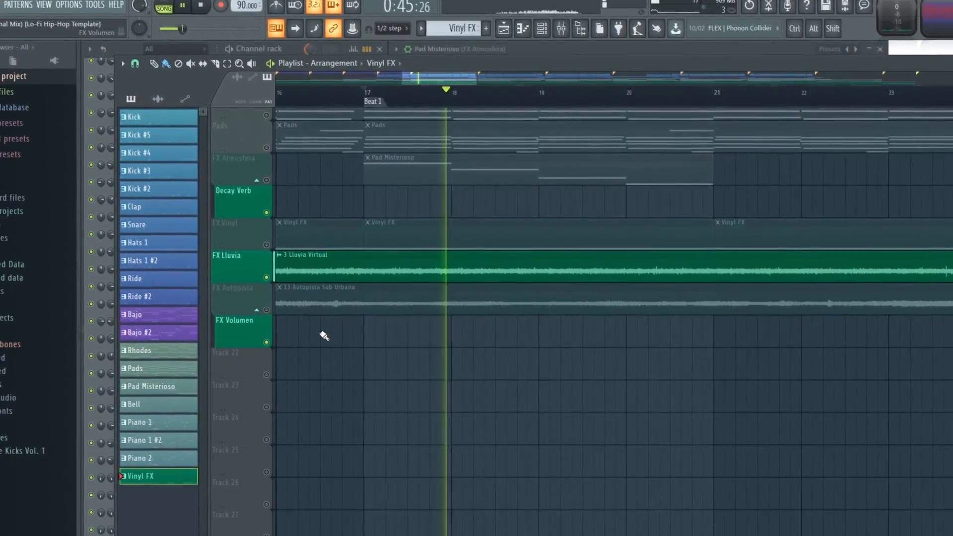
left_click(273, 280)
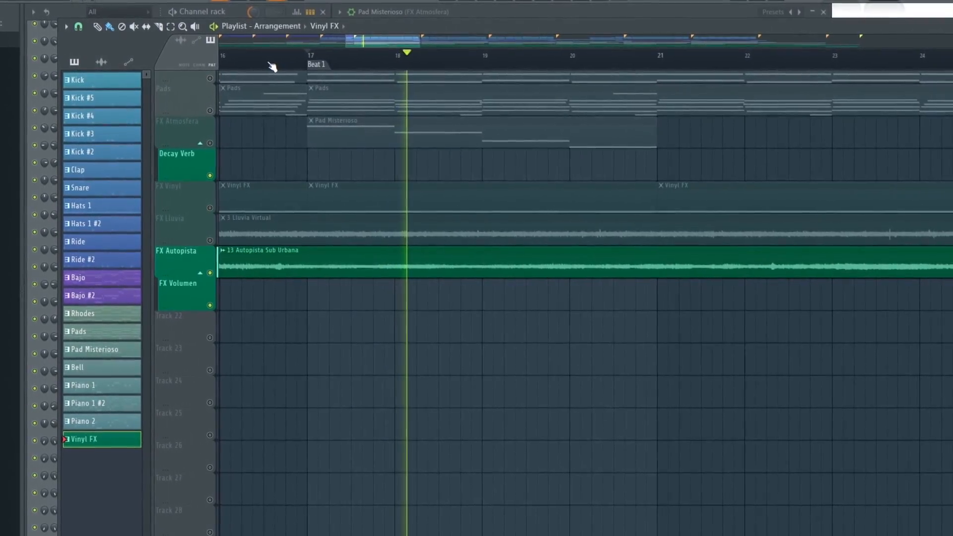
Step: Enable the FX Vinyl and FX Lluvia tracks alongside FX Autopista and follow their combined playback
left_click(227, 245)
left_click(195, 204)
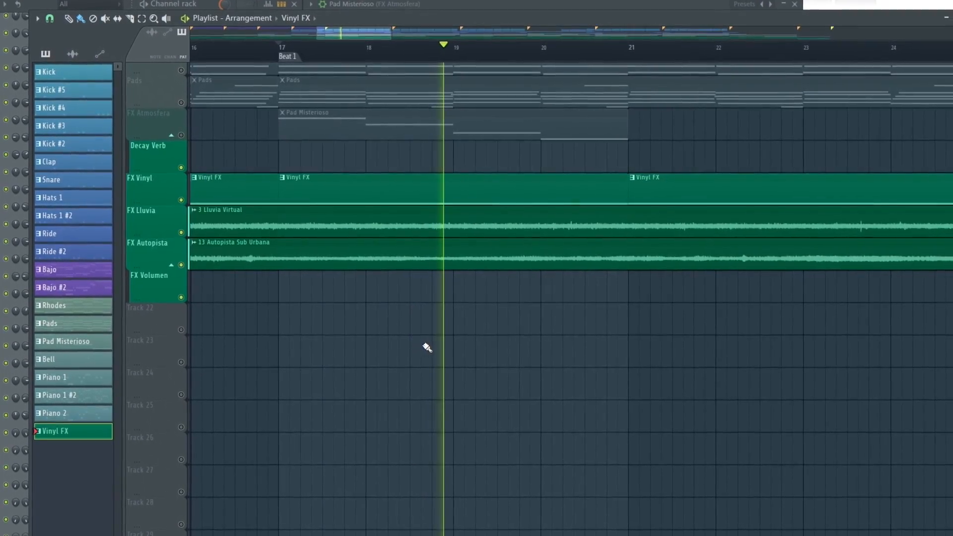
scroll(442, 353, "up", 1)
scroll(415, 342, "up", 3)
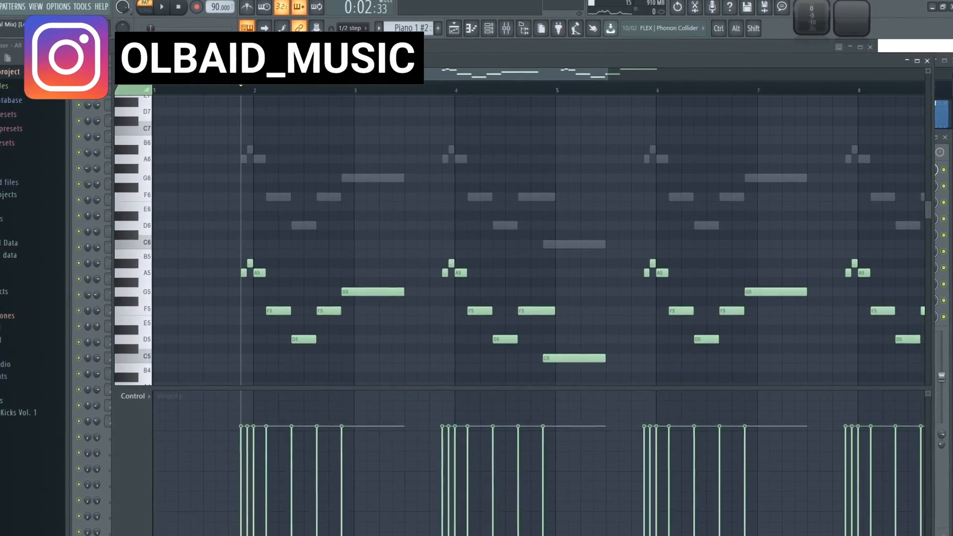
Step: Audition the Electric channel without Strings in the Piano 1 #2 pattern and view its whole melody in the piano roll
key("F6")
key("space")
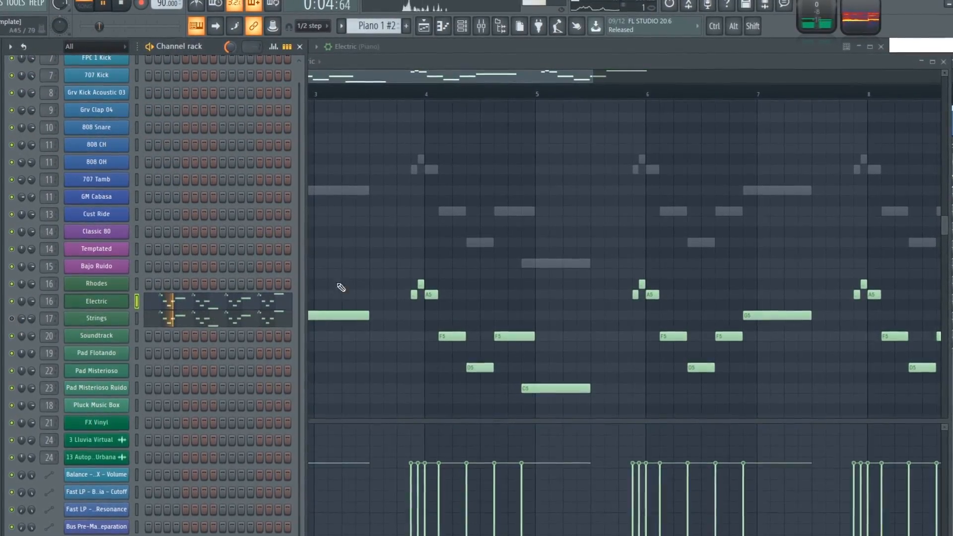
key("F7")
scroll(345, 248, "down", 3)
left_click_drag(315, 249, 283, 215)
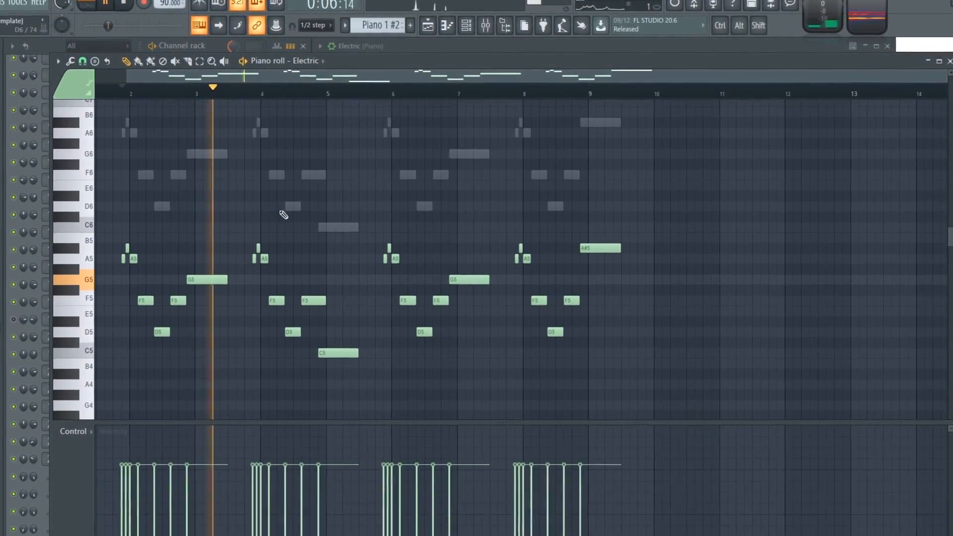
Step: Unmute the Strings channel and play the Piano 1 #2 melody with both layers, following its notes in the piano roll
left_click(221, 43)
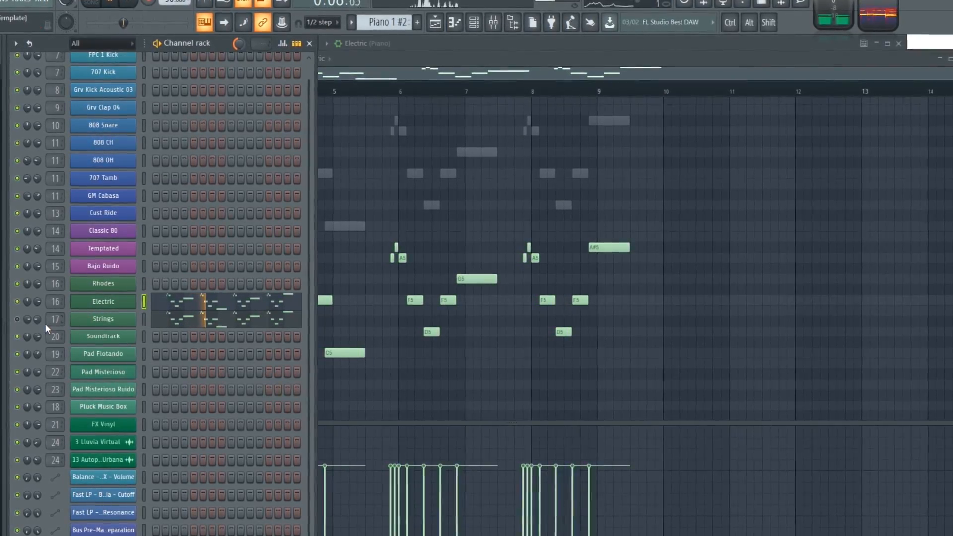
left_click(19, 319)
key("space")
left_click(370, 57)
key("space")
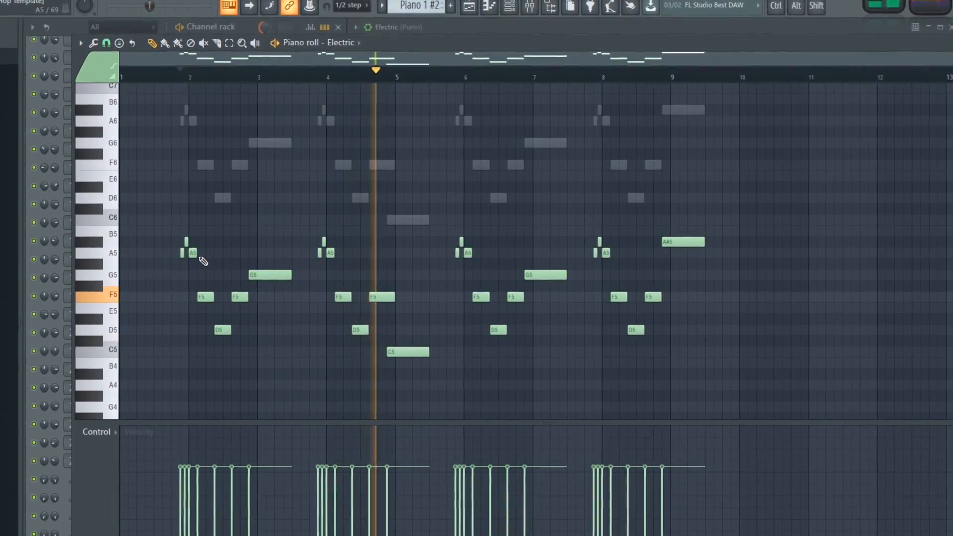
key("space")
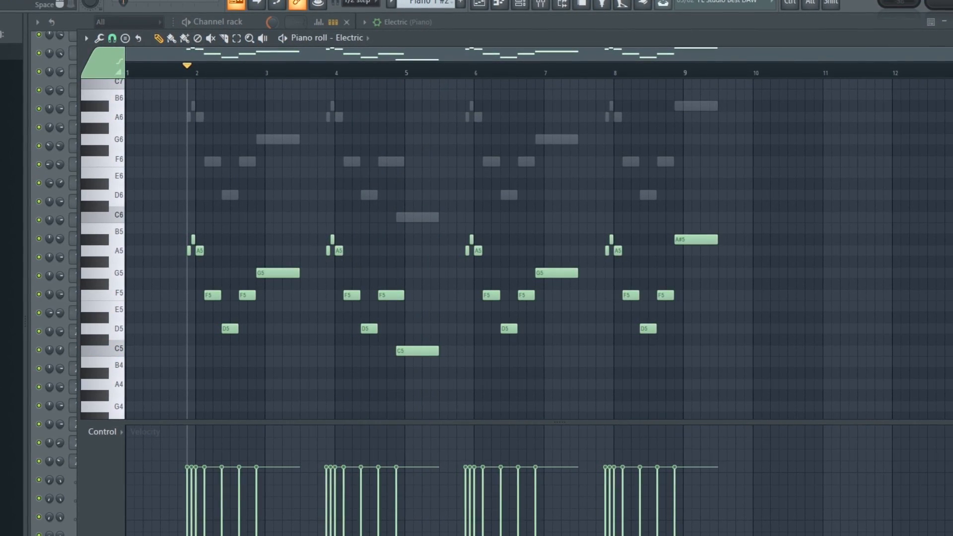